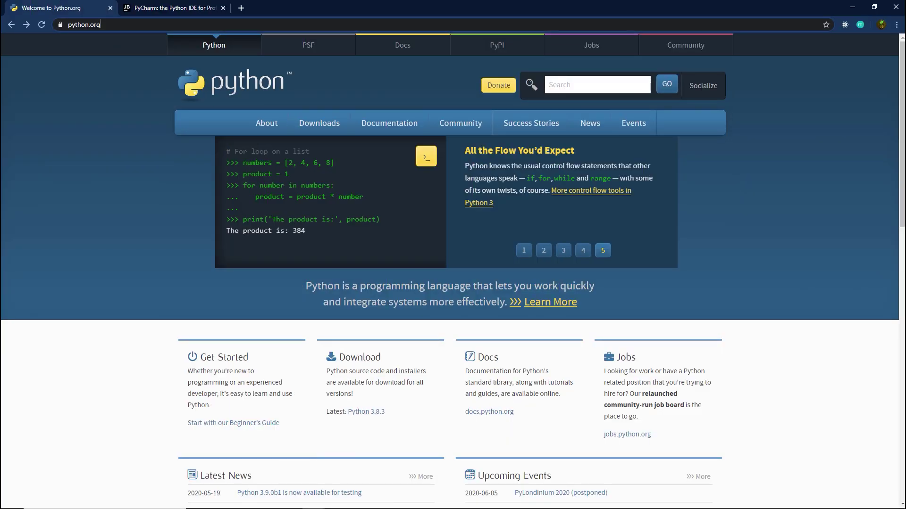
# Download the Python 3.8.3 Windows installer from python.org's Downloads page and run it
pyautogui.click(98, 24)
pyautogui.click(317, 124)
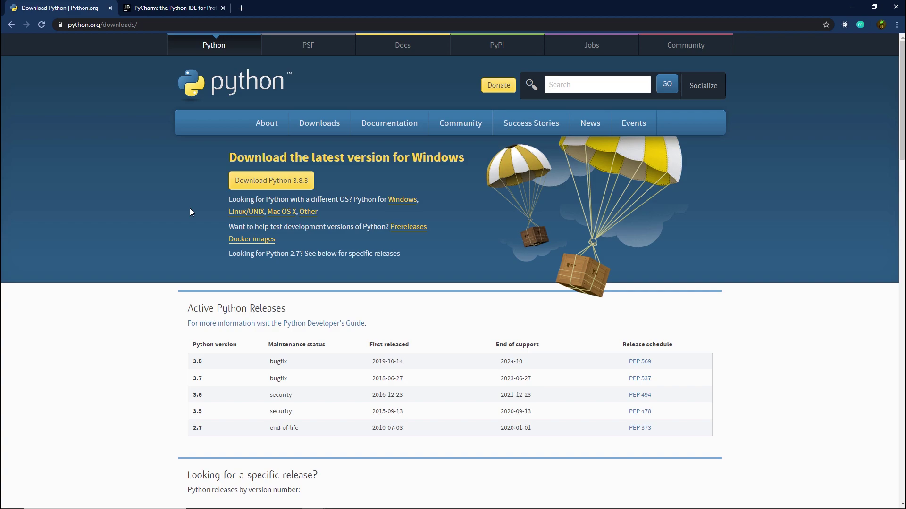
pyautogui.click(282, 188)
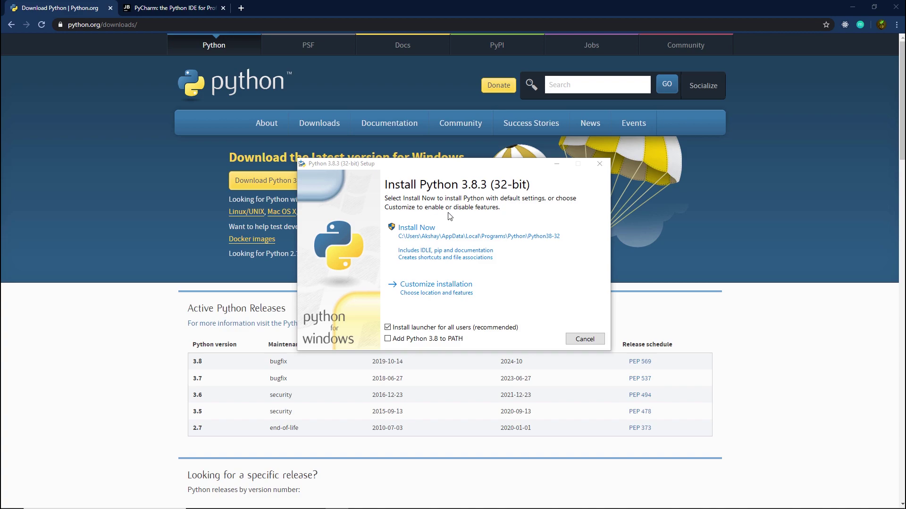
# Install Python 3.8.3 with 'Add Python 3.8 to PATH' enabled, then close the completed setup
pyautogui.click(391, 339)
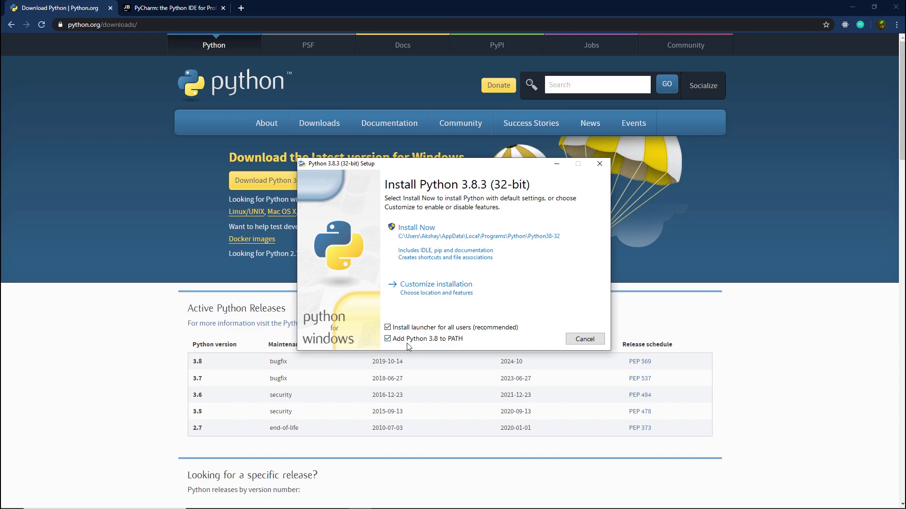
pyautogui.click(442, 245)
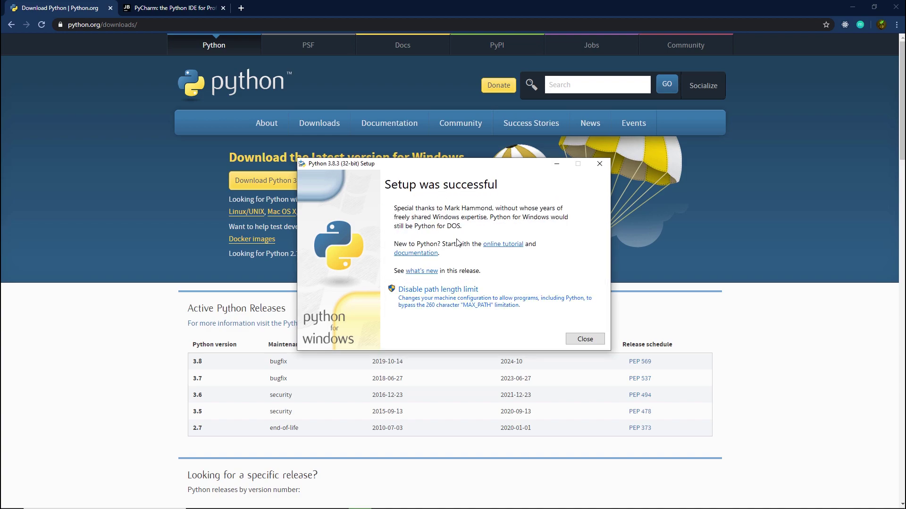
pyautogui.click(588, 339)
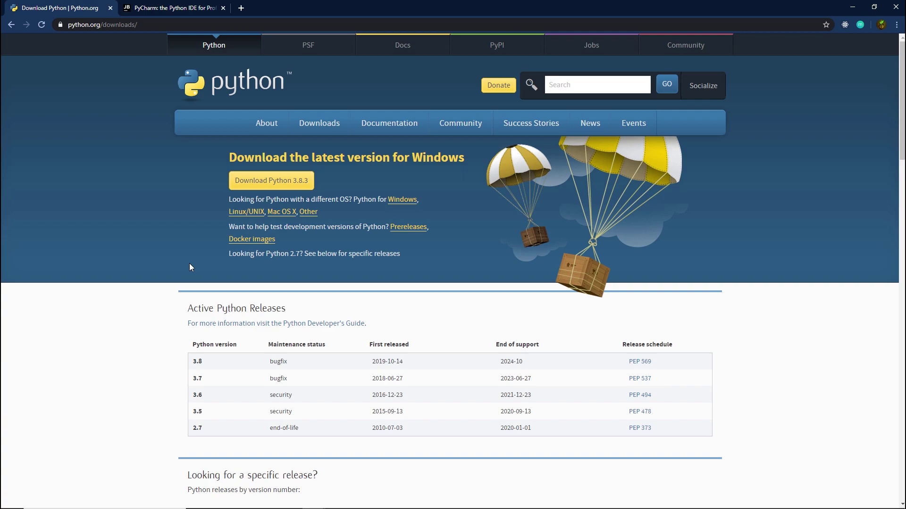
# Switch to the PyCharm site tab and go to its Windows download page
pyautogui.click(143, 9)
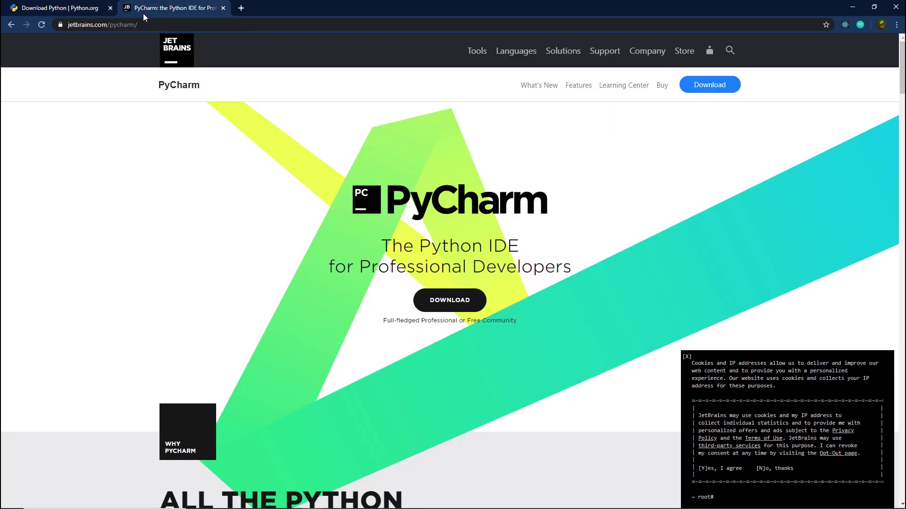
pyautogui.click(111, 24)
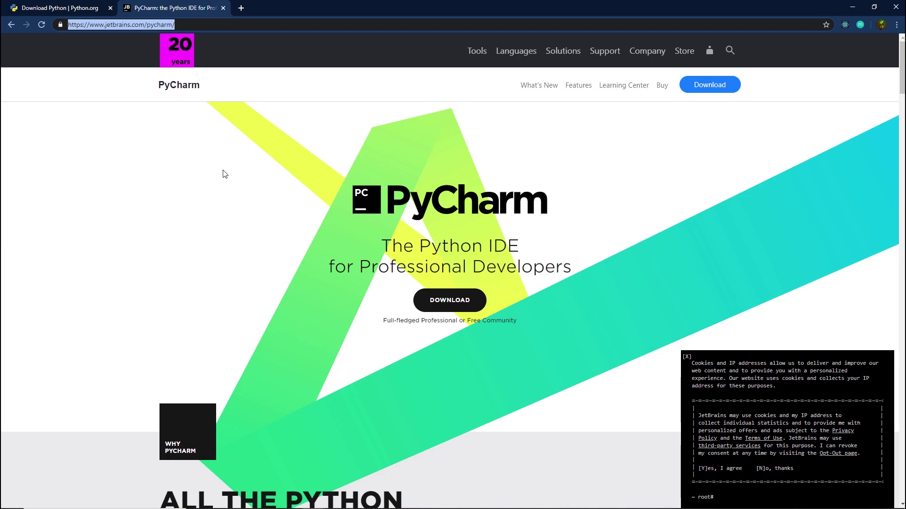
pyautogui.click(333, 212)
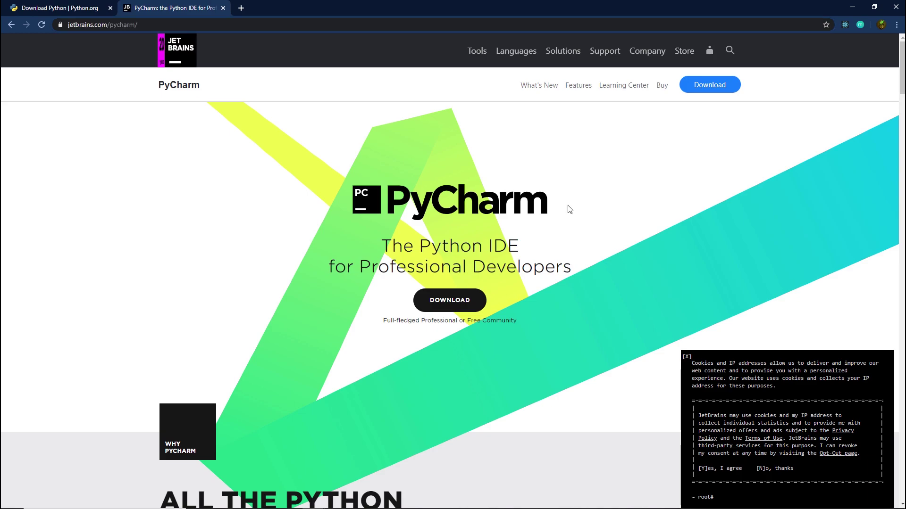
pyautogui.moveTo(137, 24); pyautogui.dragTo(68, 24)
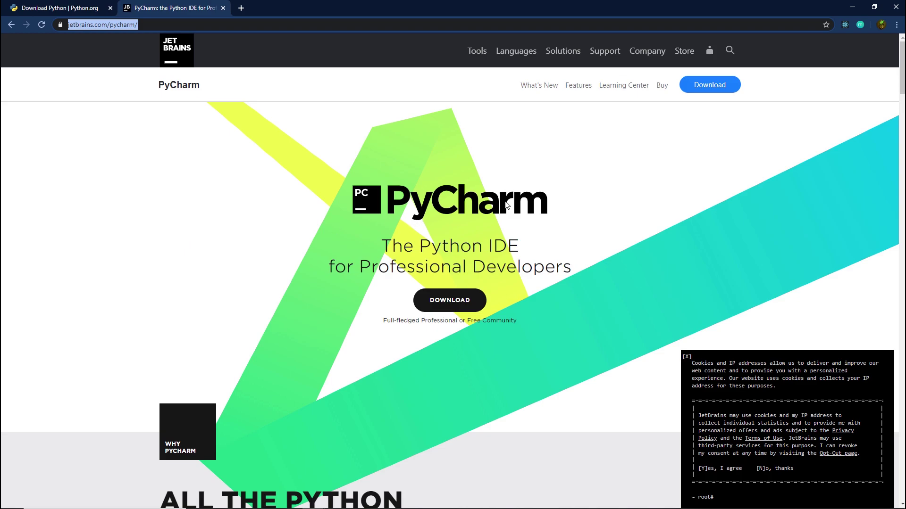
pyautogui.moveTo(380, 246); pyautogui.dragTo(539, 250)
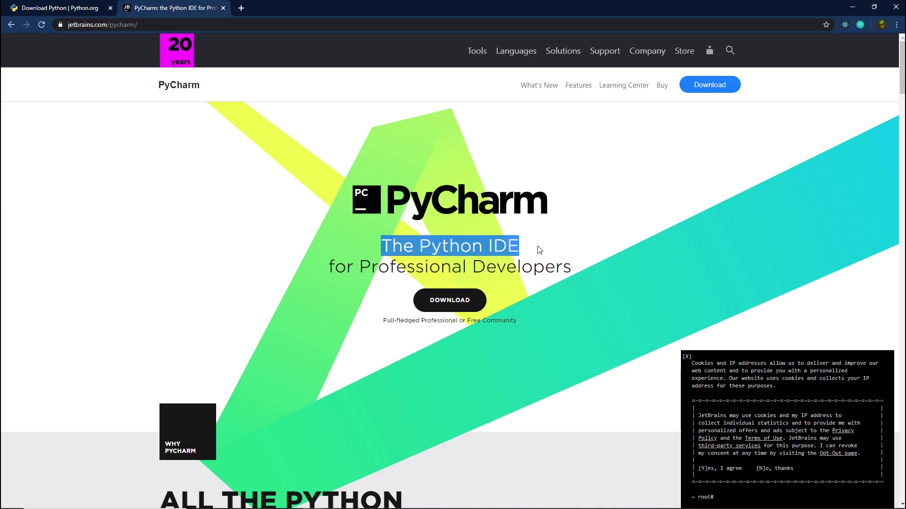
pyautogui.click(539, 250)
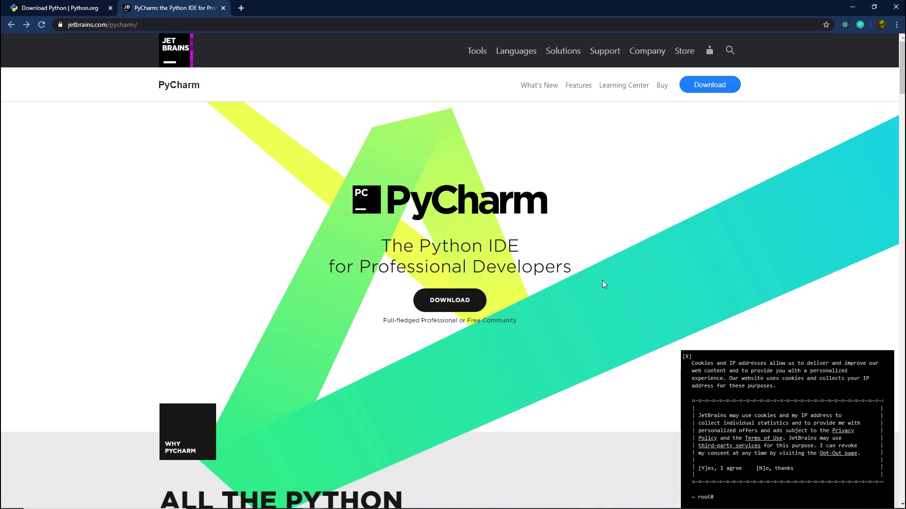
pyautogui.click(469, 303)
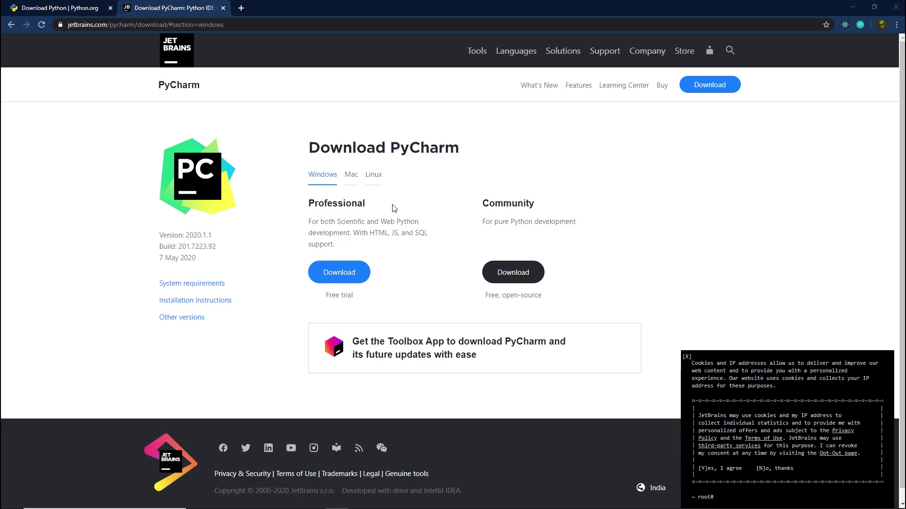
# Highlight the Professional and Community edition names, then switch to the open PyCharm window
pyautogui.doubleClick(349, 204)
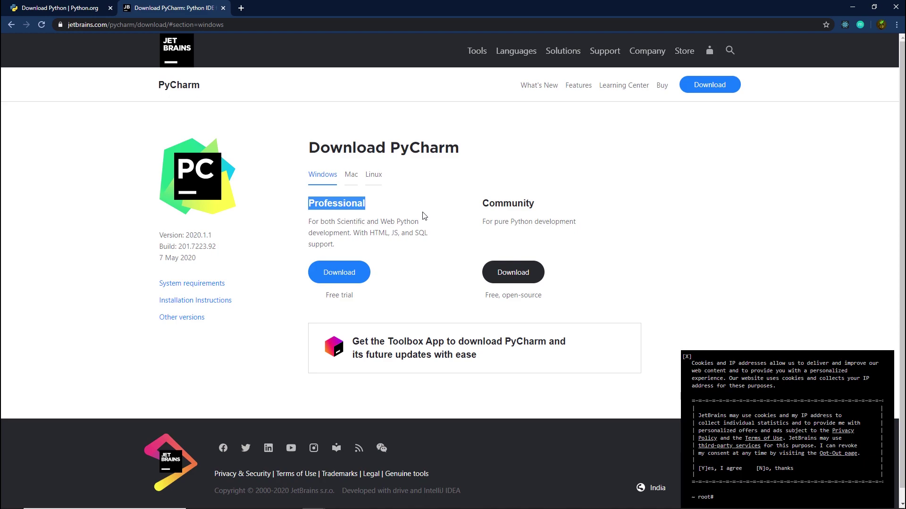
pyautogui.moveTo(480, 205); pyautogui.dragTo(542, 214)
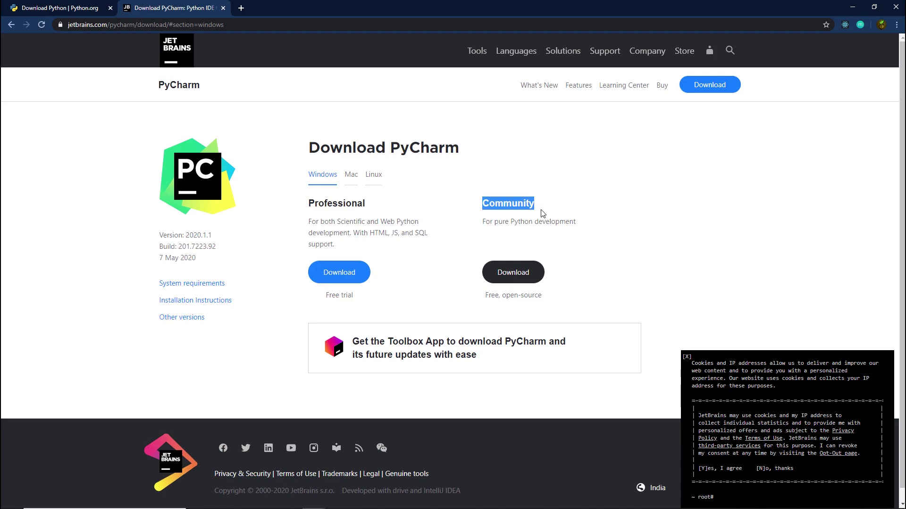
pyautogui.click(542, 213)
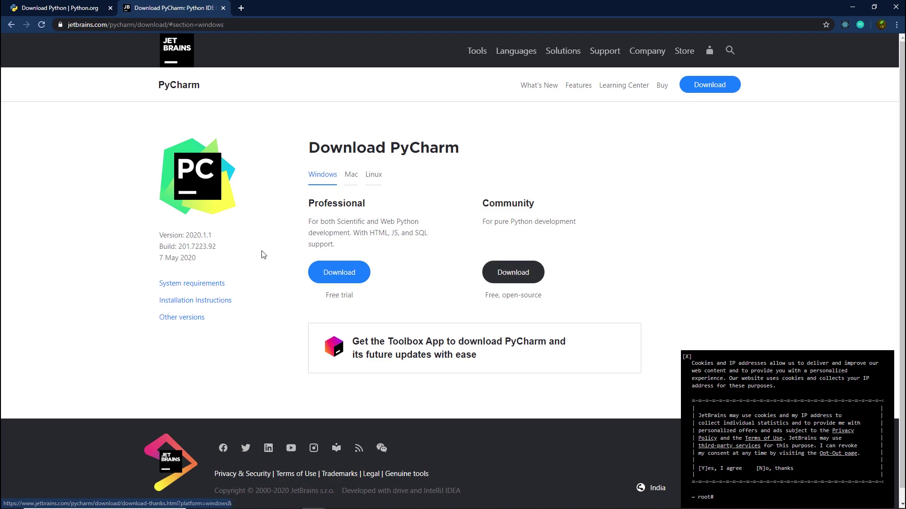
pyautogui.moveTo(304, 147); pyautogui.dragTo(446, 152)
pyautogui.click(465, 237)
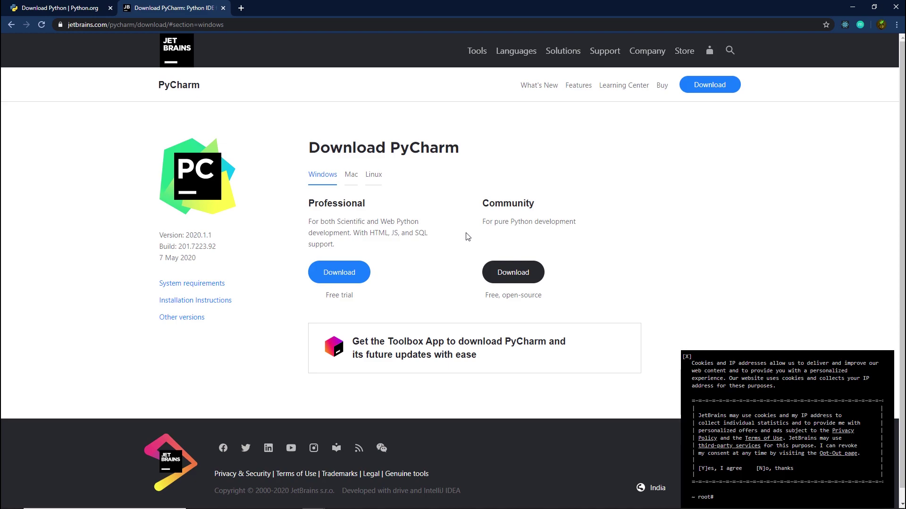
pyautogui.hotkey('alt', 'Tab')
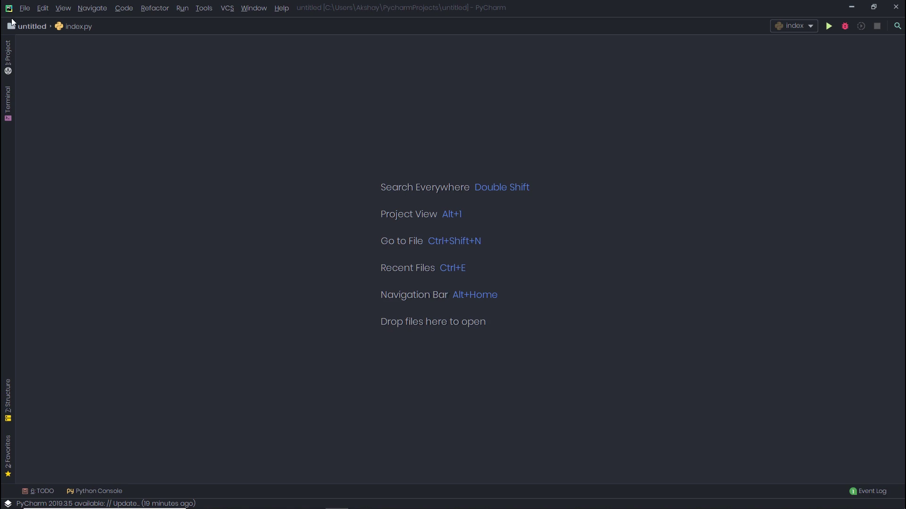
# Create a new project, replacing 'untitled1' with Tutorial in the PycharmProjects location, using a new virtual environment
pyautogui.click(25, 9)
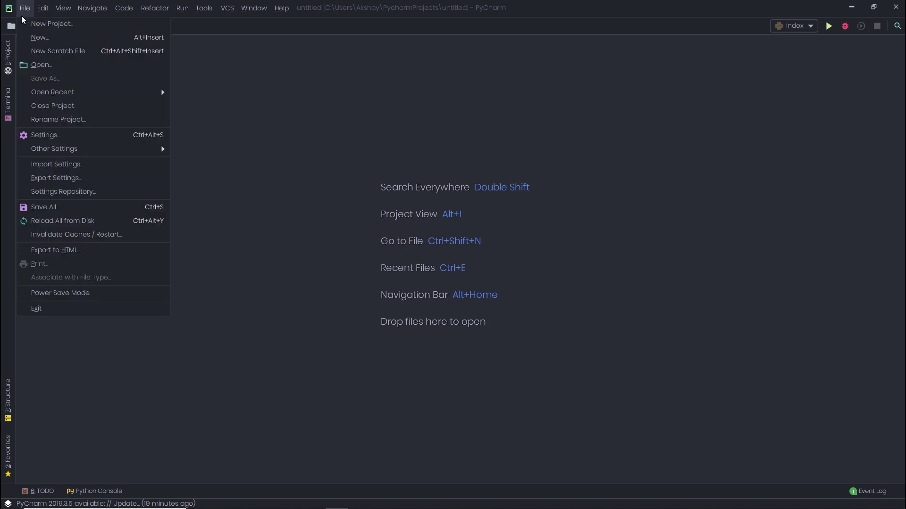
pyautogui.click(65, 25)
pyautogui.click(450, 147)
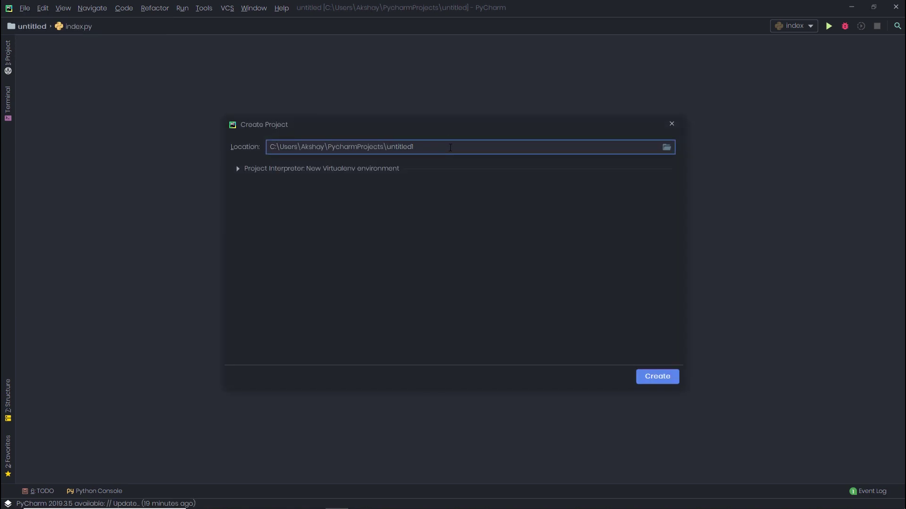
pyautogui.press('BackSpace')
pyautogui.press('BackSpace')
pyautogui.press('BackSpace')
pyautogui.press('BackSpace')
pyautogui.press('BackSpace')
pyautogui.press('BackSpace')
pyautogui.press('BackSpace')
pyautogui.press('BackSpace')
pyautogui.press('BackSpace')
pyautogui.write('Tutorial')
pyautogui.click(238, 168)
pyautogui.click(238, 169)
pyautogui.click(657, 376)
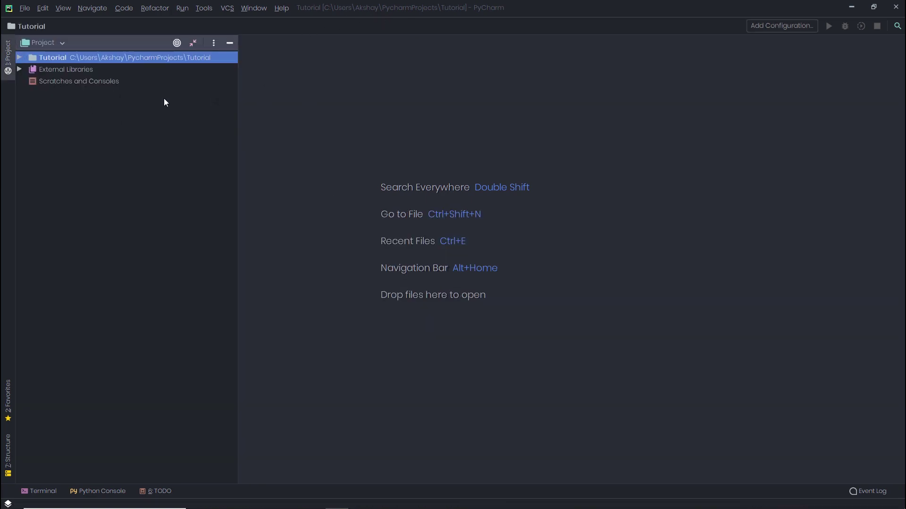
# In the terminal, confirm python --version reports 3.8.3, then launch the python interpreter
pyautogui.doubleClick(52, 60)
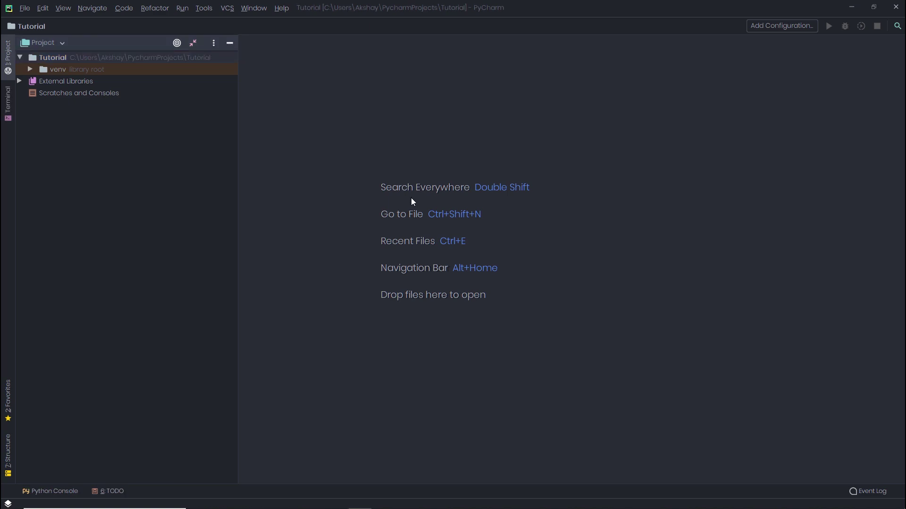
pyautogui.click(11, 107)
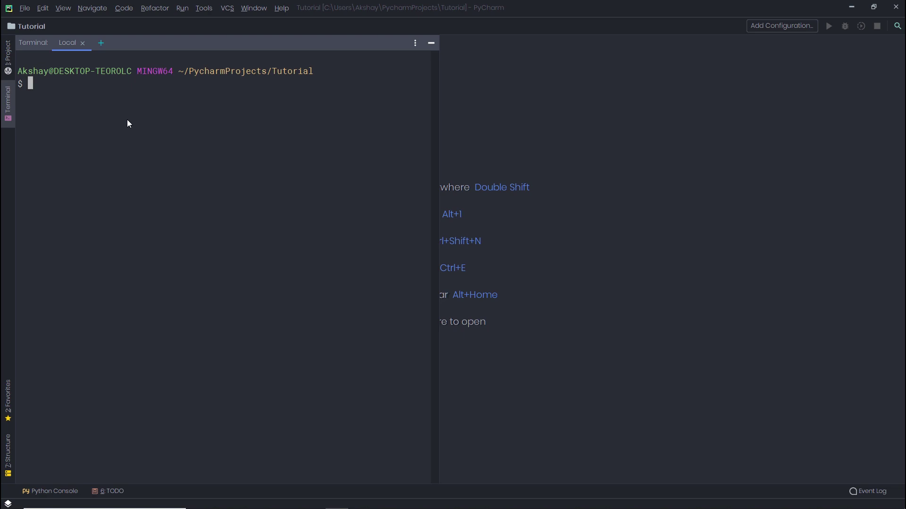
pyautogui.write('python --version')
pyautogui.press('Return')
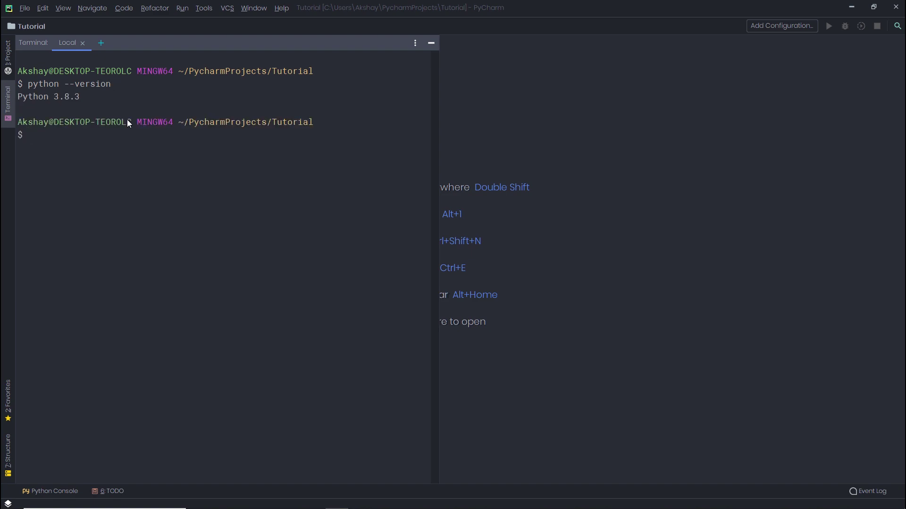
pyautogui.moveTo(79, 98); pyautogui.dragTo(54, 98)
pyautogui.write('pytho')
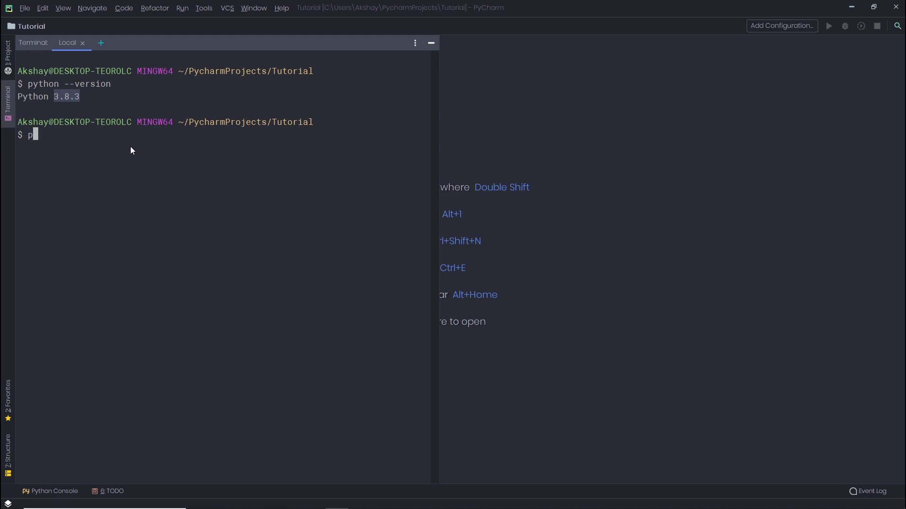
pyautogui.write('n')
pyautogui.press('Return')
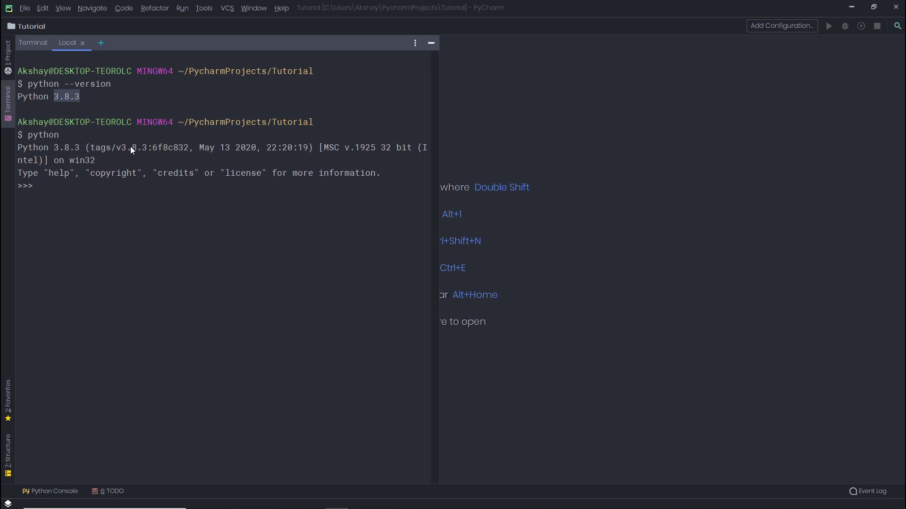
# Run print("Hello world") at the >>> prompt and check its Hello world output
pyautogui.write('print("")')
pyautogui.press('Left')
pyautogui.press('Left')
pyautogui.write('Hello world')
pyautogui.press('Return')
pyautogui.moveTo(77, 213)
pyautogui.mouseDown()
pyautogui.moveTo(22, 200)
pyautogui.moveTo(93, 212)
pyautogui.mouseUp()
pyautogui.click(117, 215)
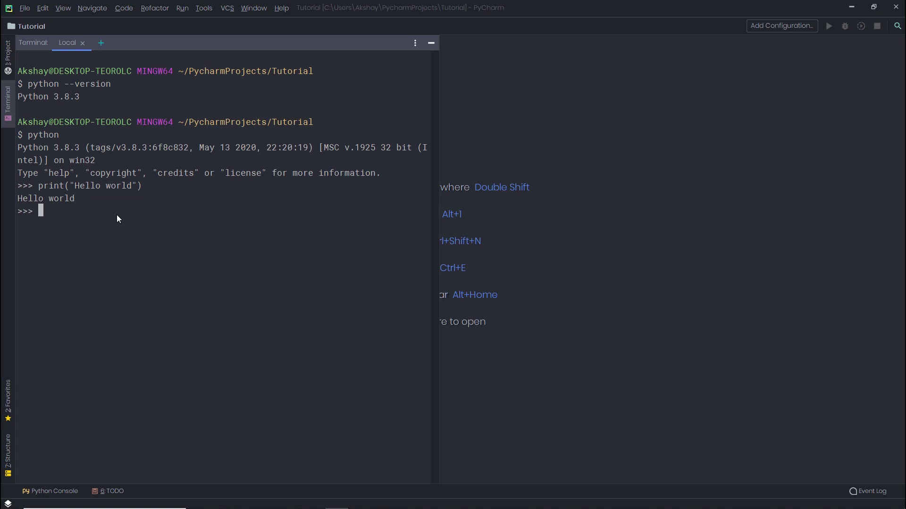
# Evaluate 2 + 2 to get 4, then enter exit() to leave the interpreter
pyautogui.write('2 + 2')
pyautogui.press('Return')
pyautogui.moveTo(37, 210); pyautogui.dragTo(69, 207)
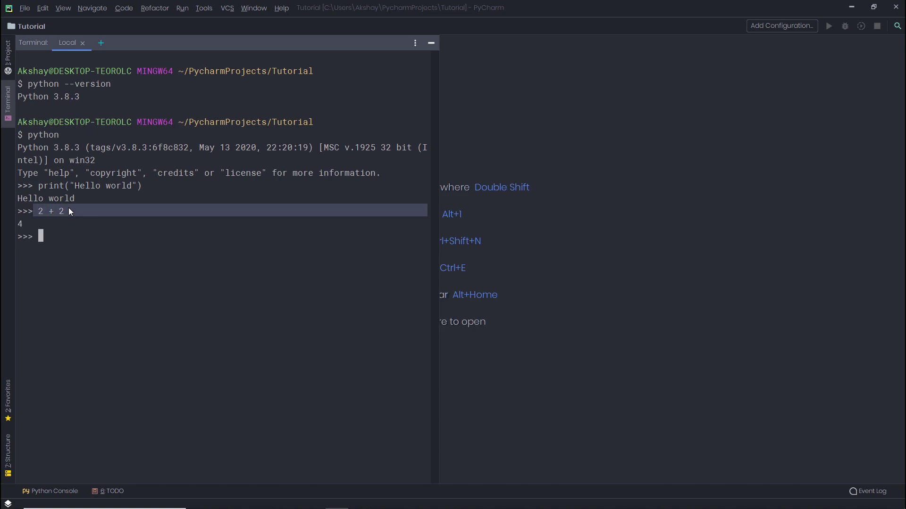
pyautogui.press('Escape')
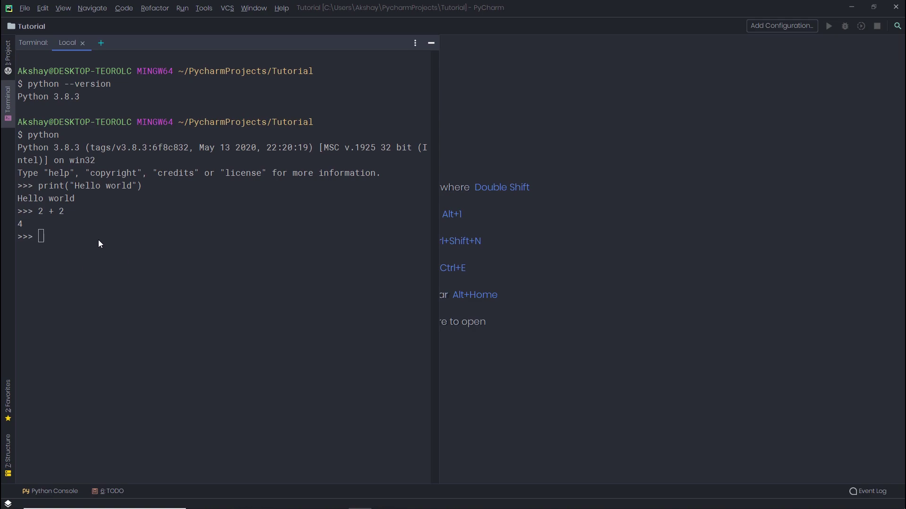
pyautogui.click(142, 263)
pyautogui.write('exit()')
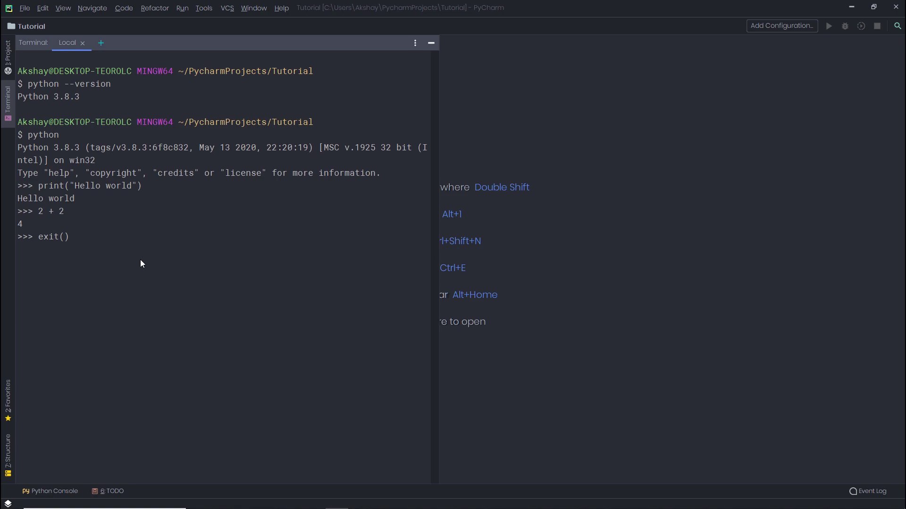
pyautogui.press('Return')
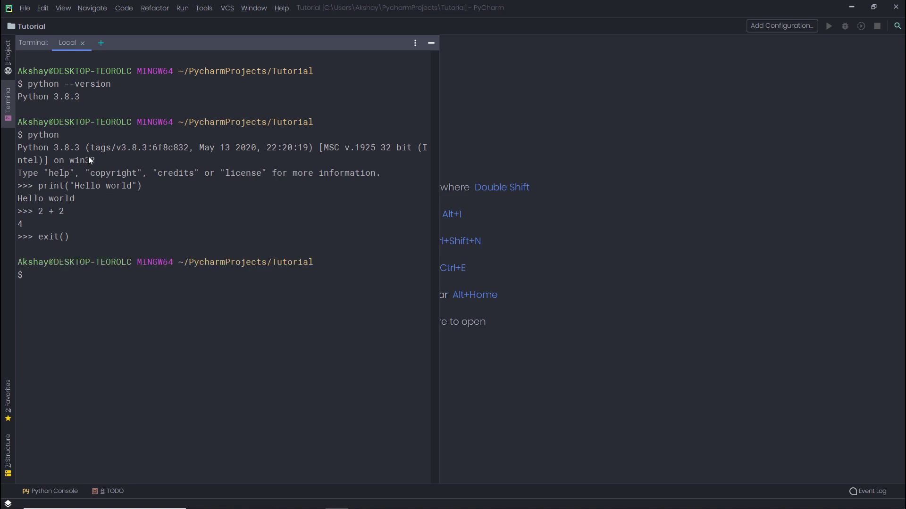
# End the terminal session and add a new Python file index to the Tutorial folder
pyautogui.hotkey('ctrl', 'd')
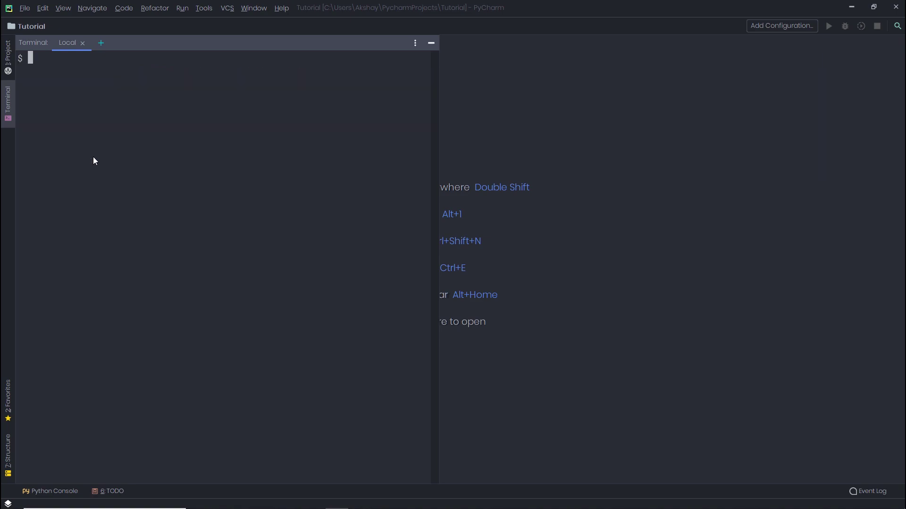
pyautogui.click(10, 62)
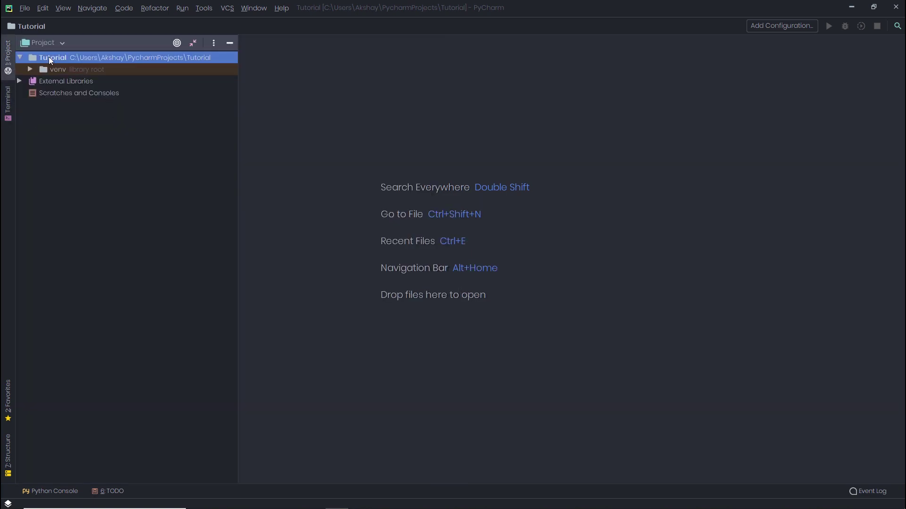
pyautogui.rightClick(49, 57)
pyautogui.moveTo(90, 63)
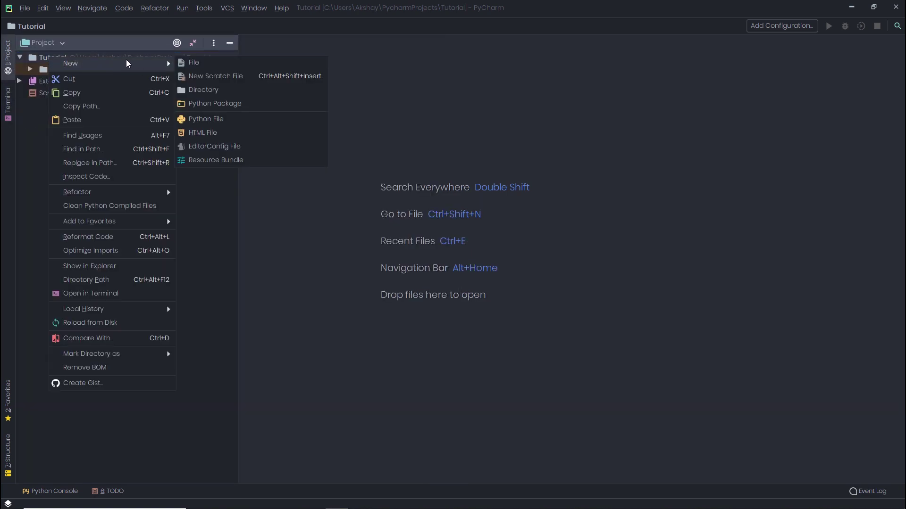
pyautogui.click(213, 119)
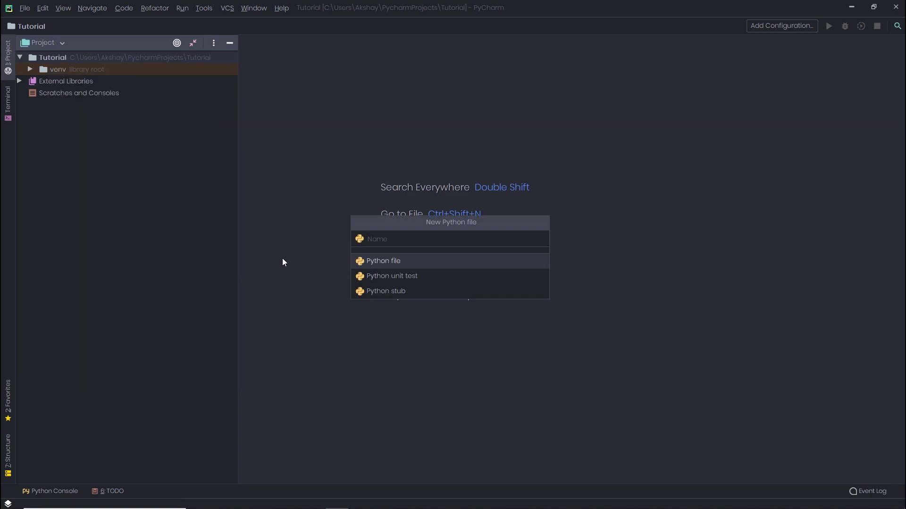
pyautogui.write('index')
pyautogui.press('Return')
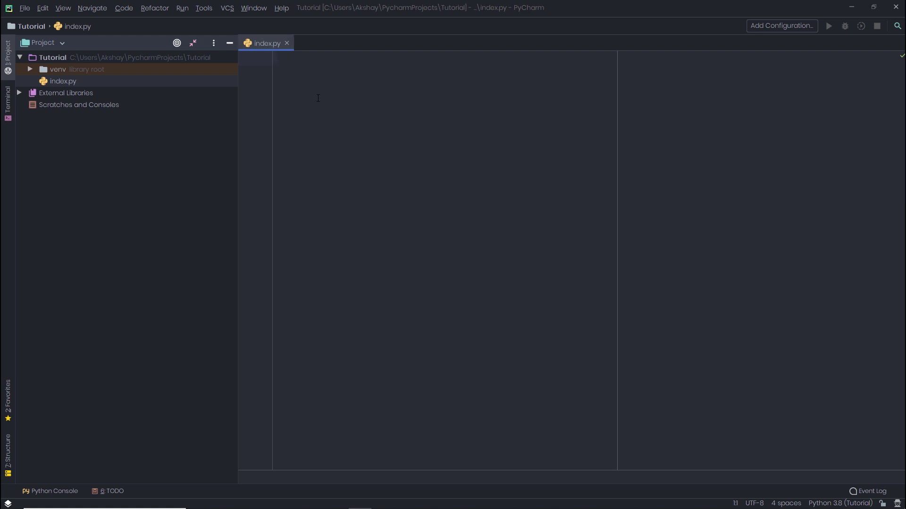
# On a new line, write print("Hello world") using autocompletion, fixing the 'Wro' typo
pyautogui.press('Return')
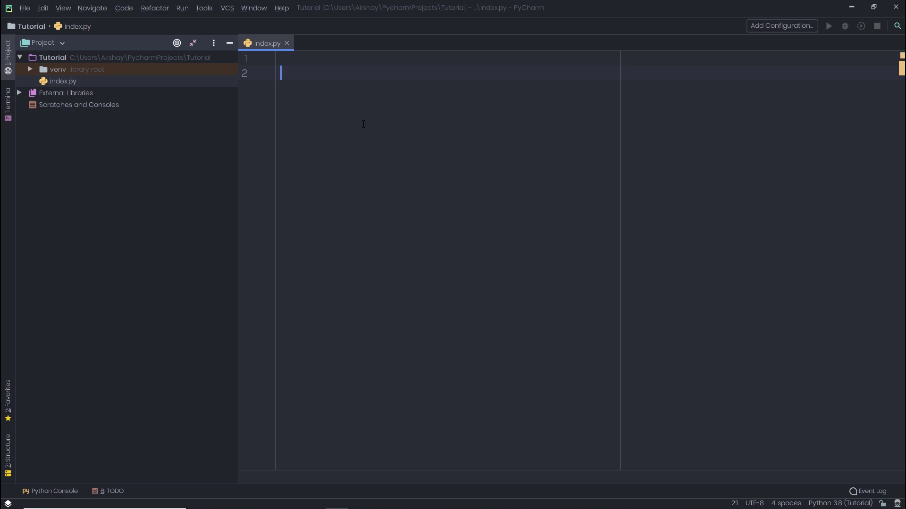
pyautogui.write('pri')
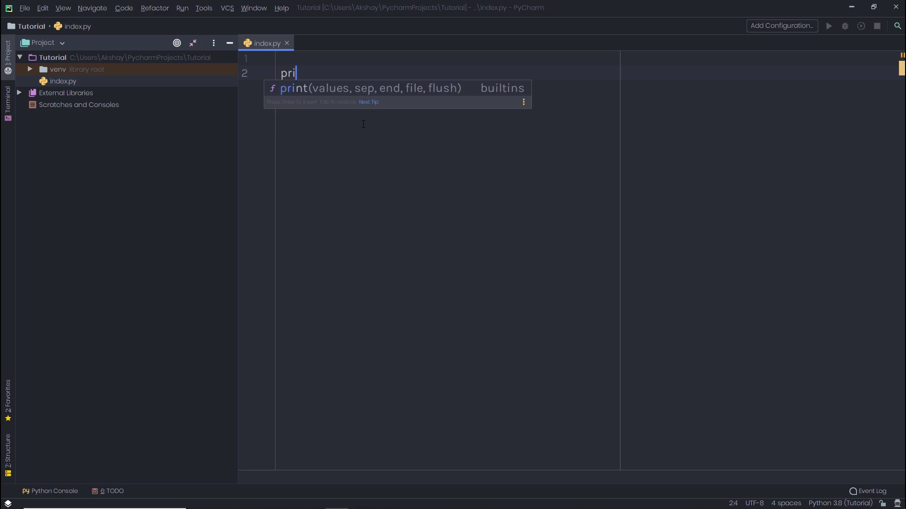
pyautogui.press('Return')
pyautogui.write('"')
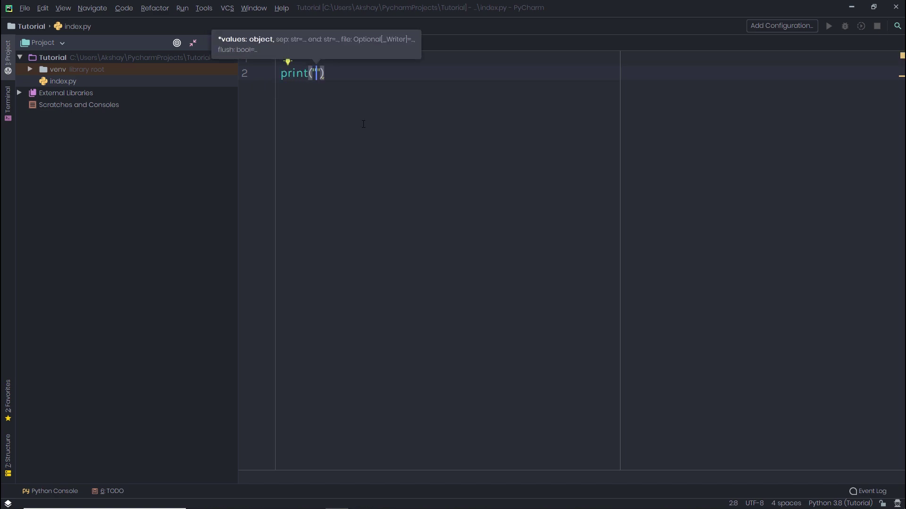
pyautogui.write('Hello Wro')
pyautogui.press('BackSpace')
pyautogui.press('BackSpace')
pyautogui.press('BackSpace')
pyautogui.write('world')
pyautogui.hotkey('ctrl', 'w')
pyautogui.hotkey('ctrl', 'w')
pyautogui.hotkey('ctrl', 'w')
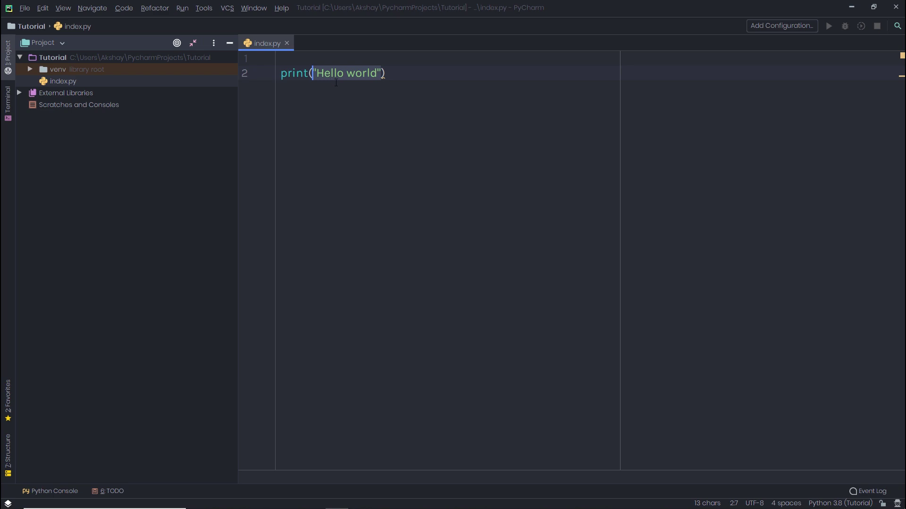
# Review the print("Hello world") line by selecting the word print and the Hello world string
pyautogui.click(337, 73)
pyautogui.moveTo(312, 73); pyautogui.dragTo(385, 73)
pyautogui.click(362, 73)
pyautogui.click(331, 73)
pyautogui.moveTo(316, 73)
pyautogui.mouseDown()
pyautogui.moveTo(381, 73)
pyautogui.moveTo(309, 74)
pyautogui.mouseUp()
pyautogui.click(304, 73)
pyautogui.doubleClick(294, 73)
pyautogui.click(355, 73)
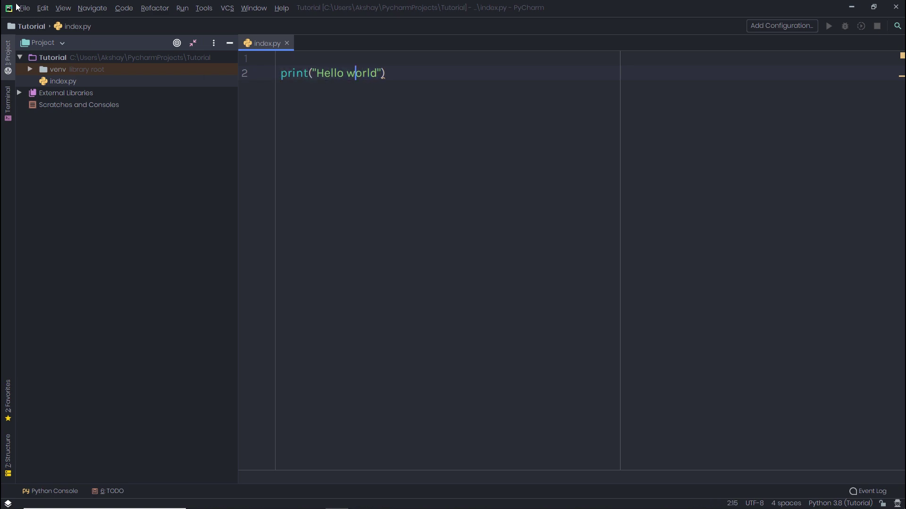
pyautogui.moveTo(382, 73); pyautogui.dragTo(316, 73)
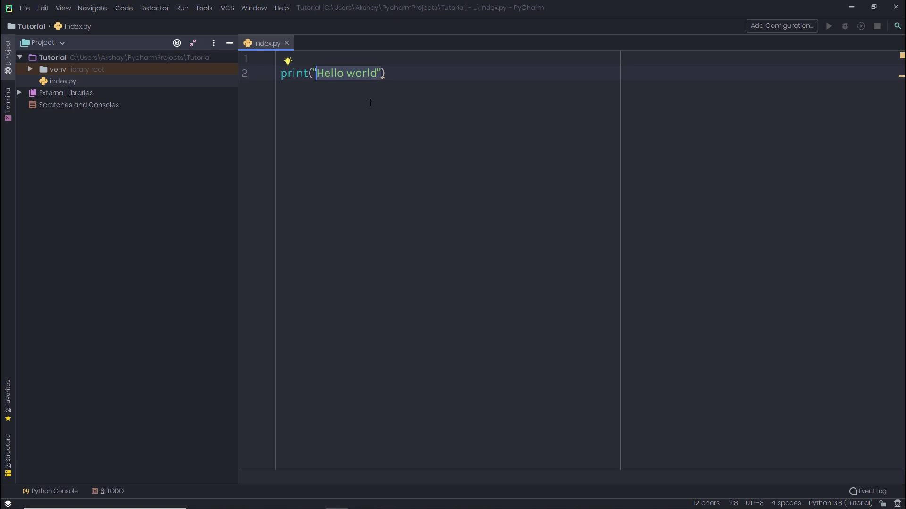
pyautogui.moveTo(316, 74); pyautogui.dragTo(281, 74)
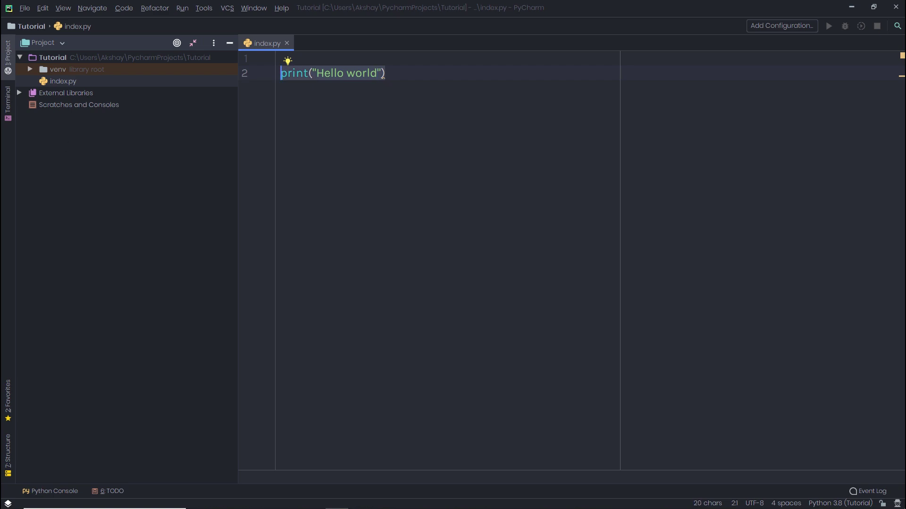
pyautogui.click(8, 105)
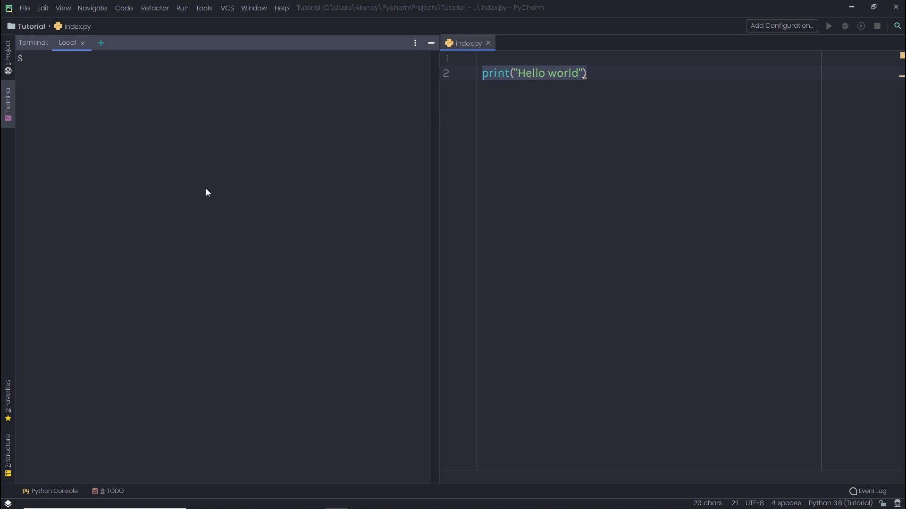
# Run python index.py in the terminal, correcting the '.ph' typo, and confirm it prints Hello world
pyautogui.write('python index.ph')
pyautogui.press('BackSpace')
pyautogui.write('y')
pyautogui.press('Return')
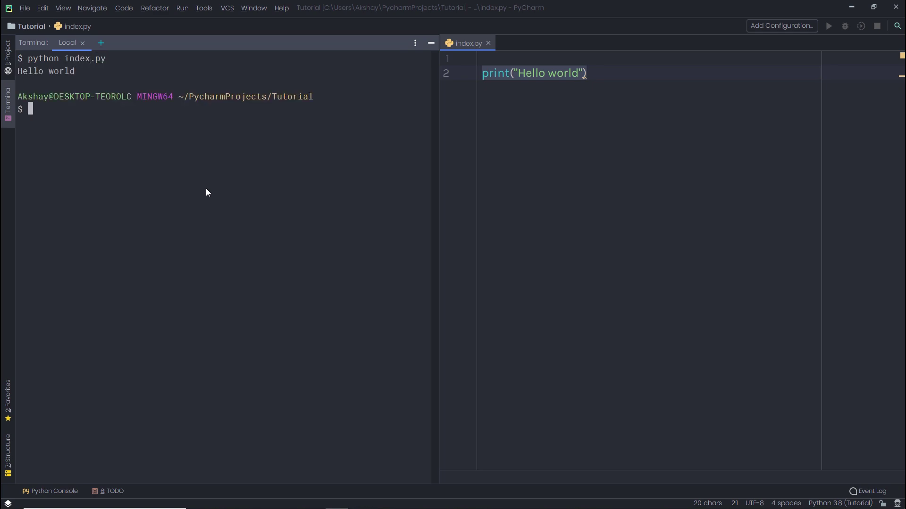
pyautogui.moveTo(75, 73); pyautogui.dragTo(24, 76)
pyautogui.click(102, 75)
pyautogui.click(517, 73)
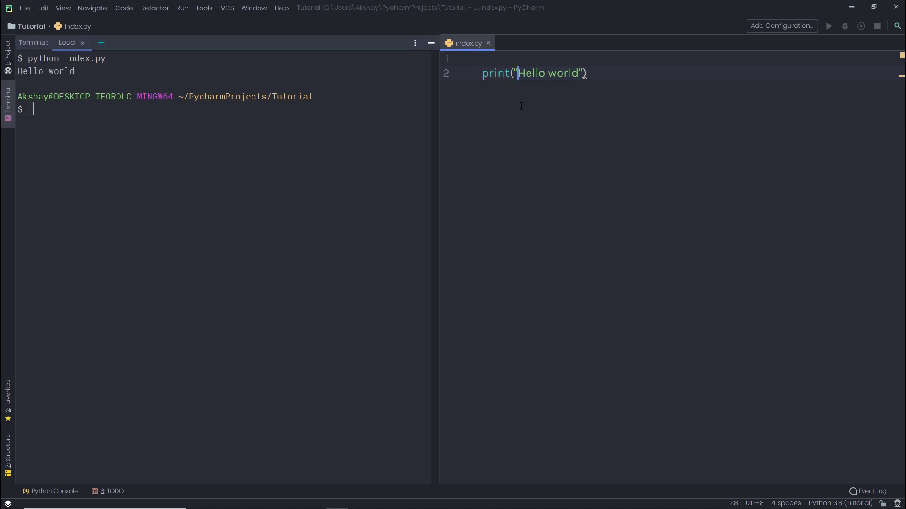